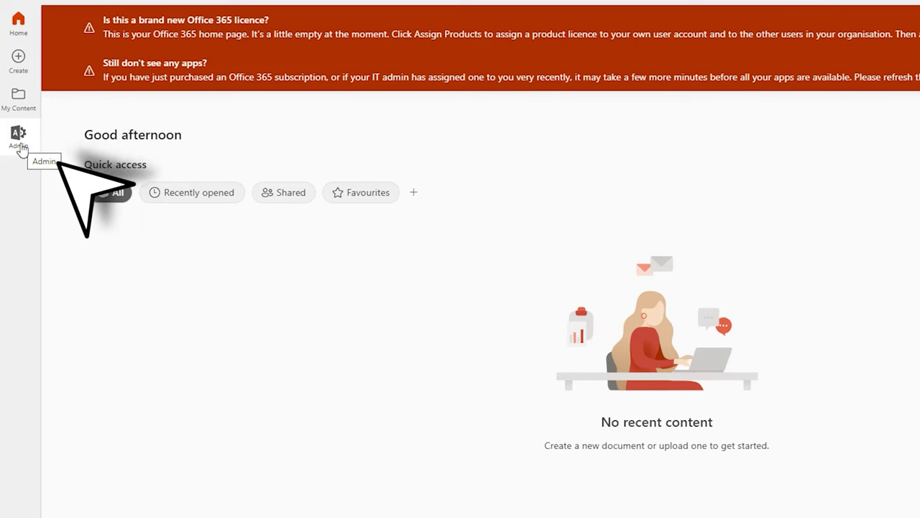
Go from the Microsoft 365 admin center's Admin centers list to the Compliance portal home.
click(20, 144)
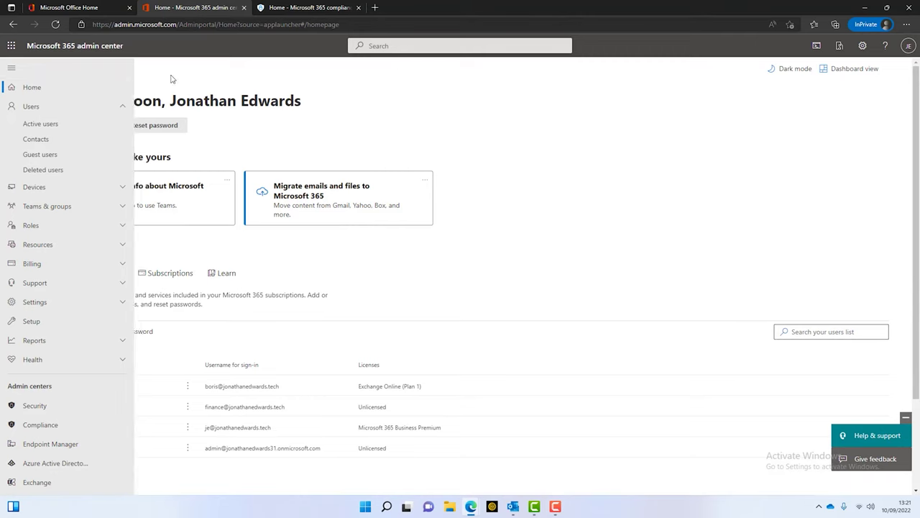
click(12, 69)
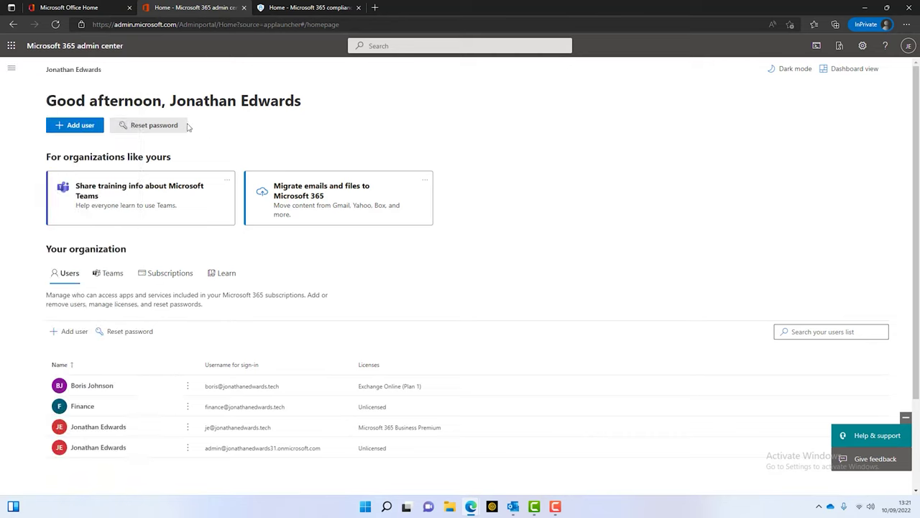
click(10, 69)
scroll(55, 318, down, 2)
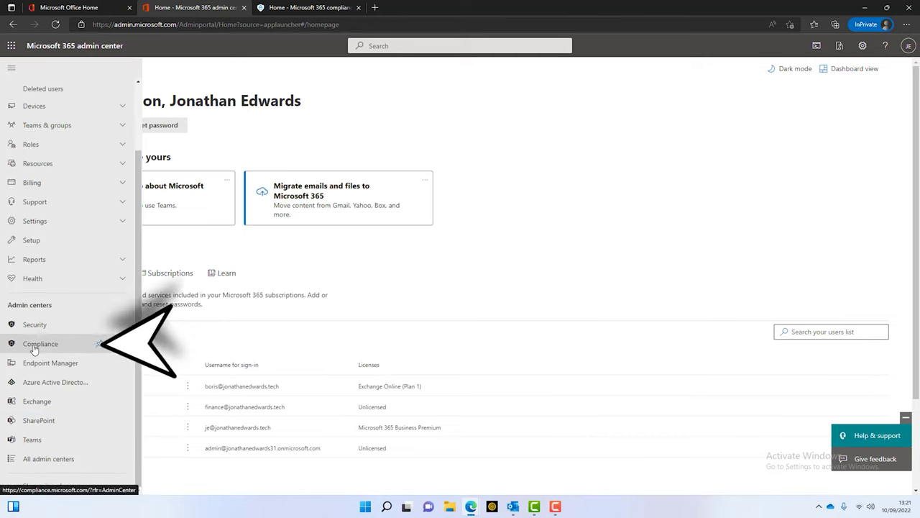
click(40, 344)
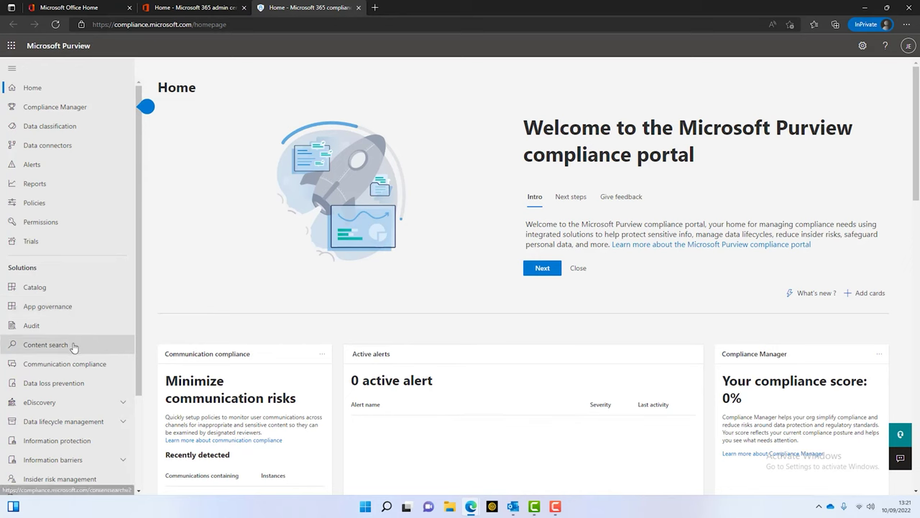
Show the Retention policies list under Data lifecycle management > Microsoft 365.
scroll(65, 345, down, 2)
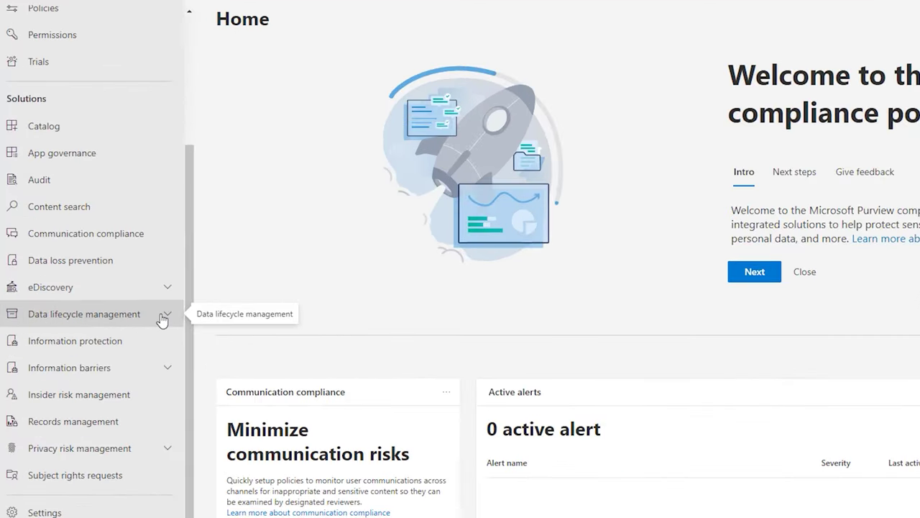
click(122, 299)
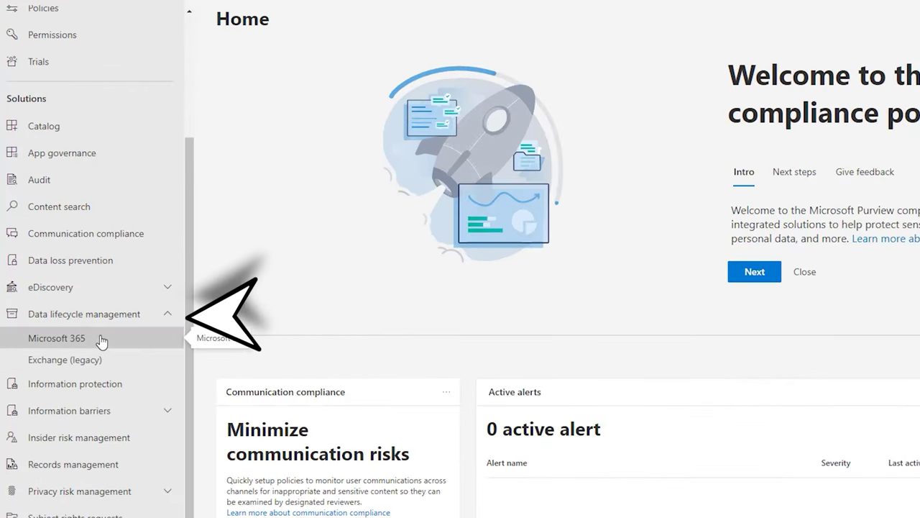
click(97, 338)
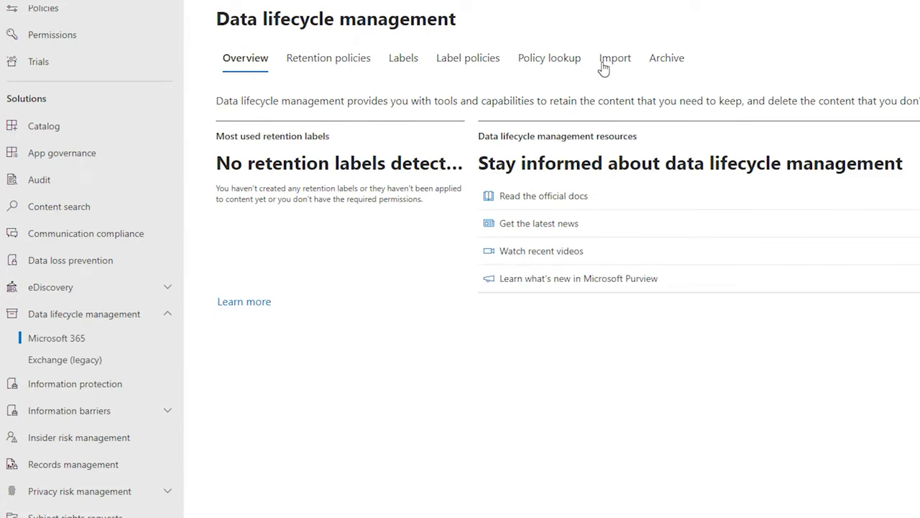
click(342, 72)
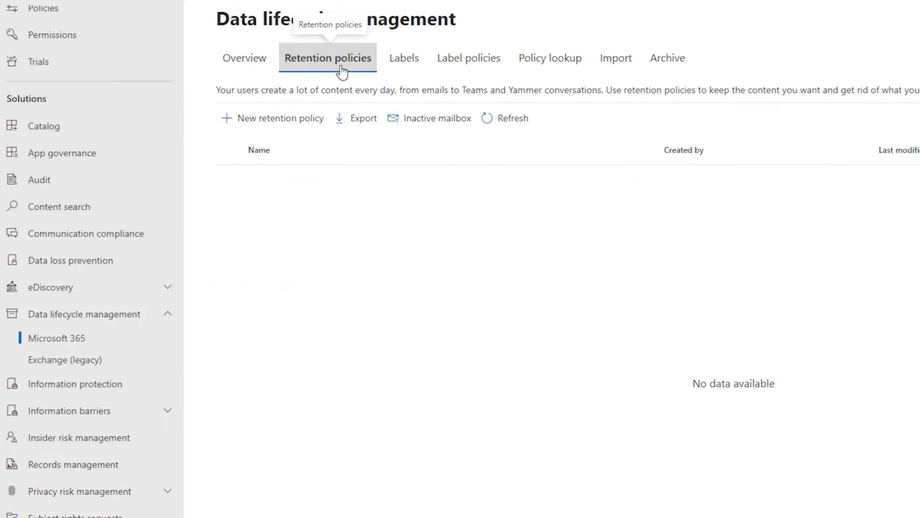
Start a new retention policy named 'My Business Email Retention Policy' and proceed to policy type.
click(280, 123)
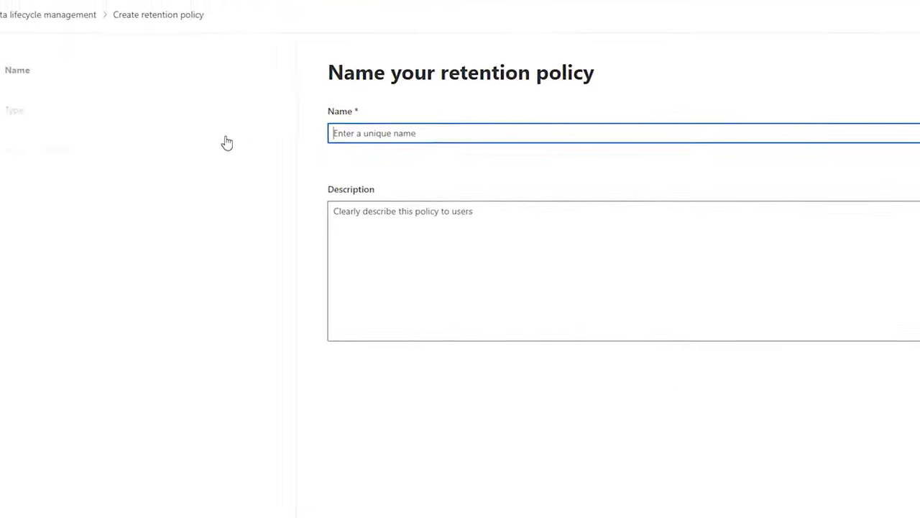
text(My Business )
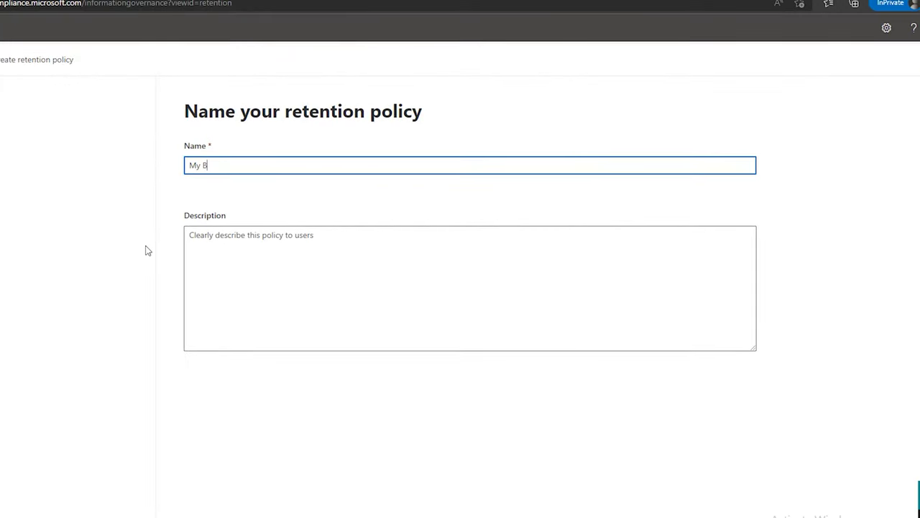
text(E)
key(BackSpace)
text(Email Retention Policy)
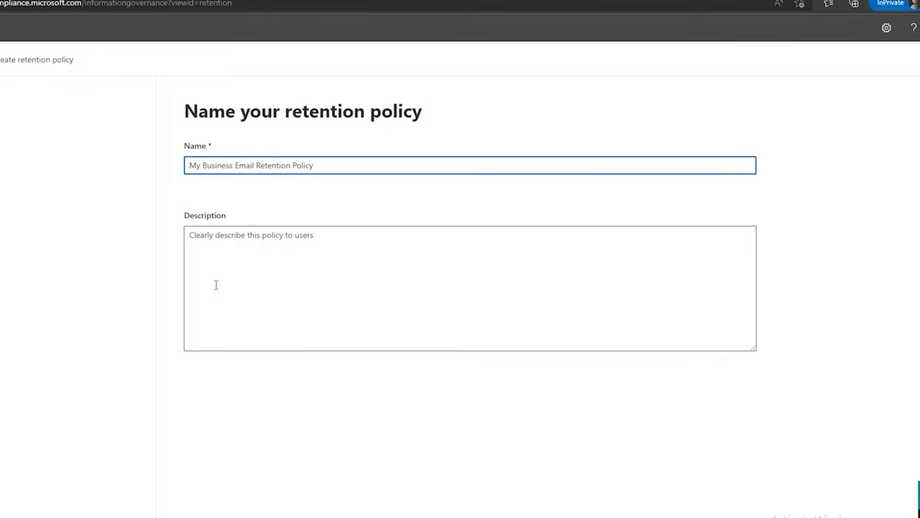
click(295, 481)
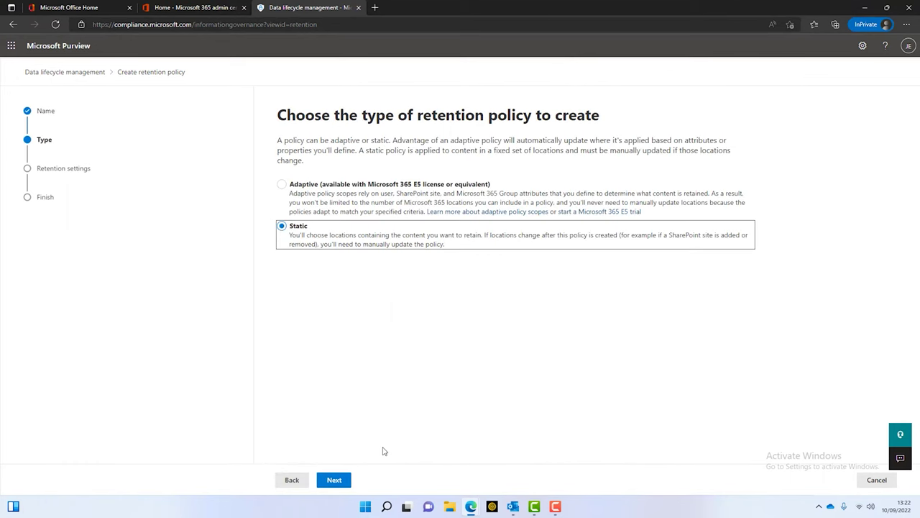
Keep the policy Static, with SharePoint sites, OneDrive accounts and Microsoft 365 Groups off, leaving only Exchange email.
click(335, 481)
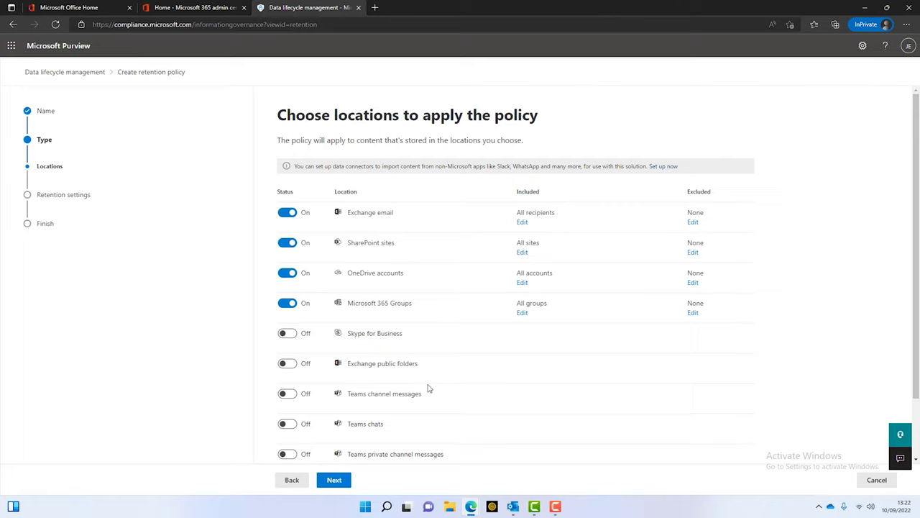
click(287, 244)
click(285, 274)
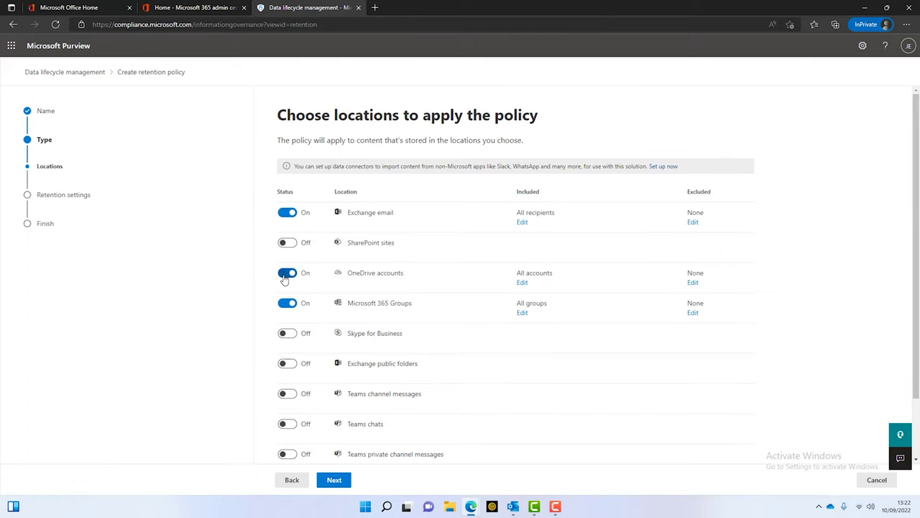
click(285, 304)
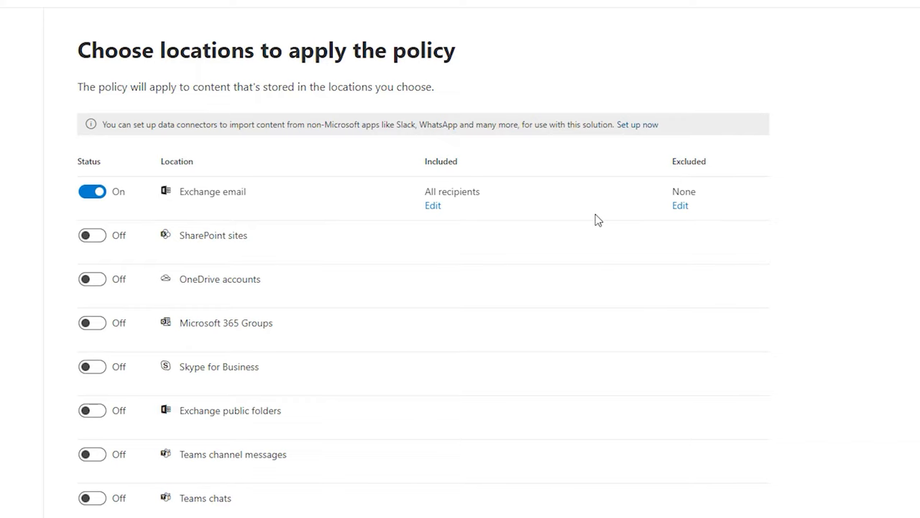
click(334, 480)
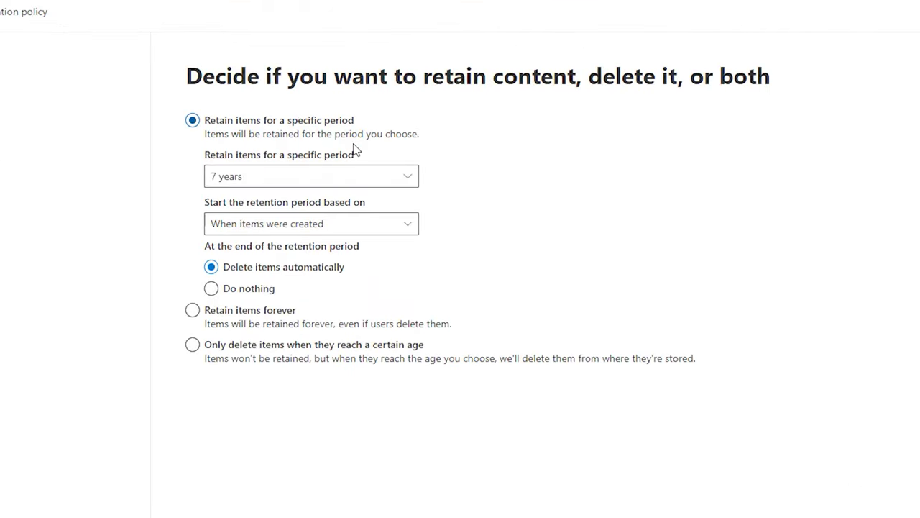
Pick 7 years in the 'Retain items for a specific period' dropdown, after briefly trying 10 years.
click(408, 177)
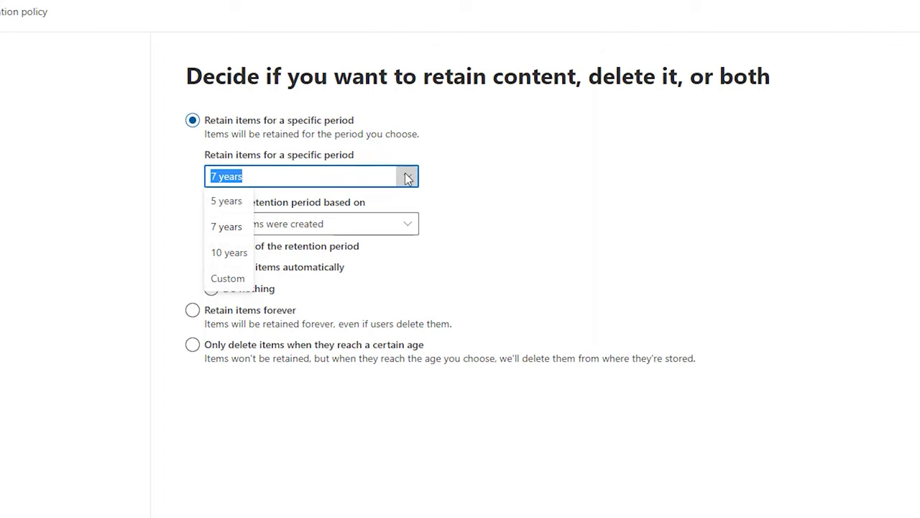
click(239, 253)
click(408, 178)
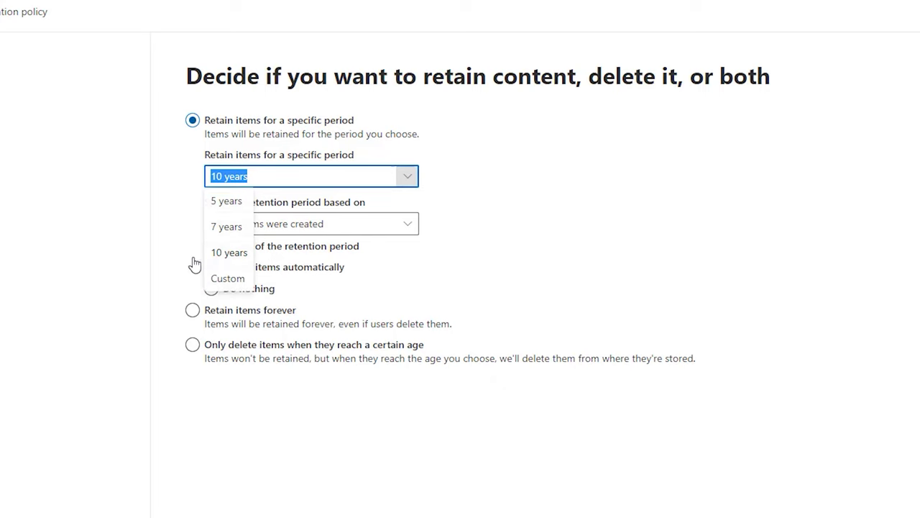
click(225, 231)
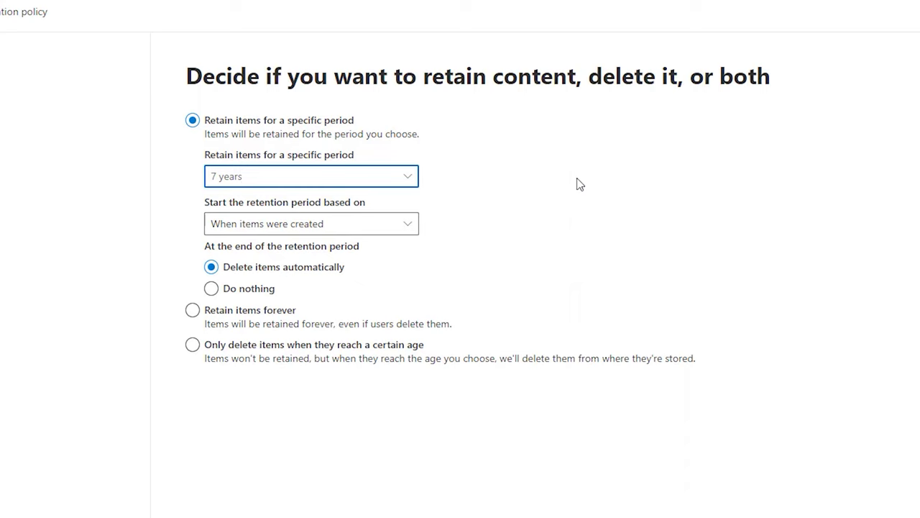
click(414, 225)
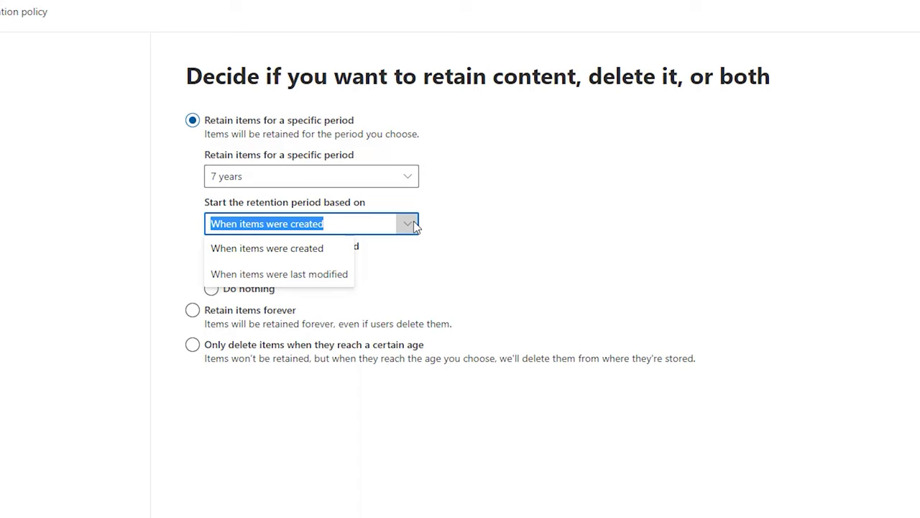
click(471, 223)
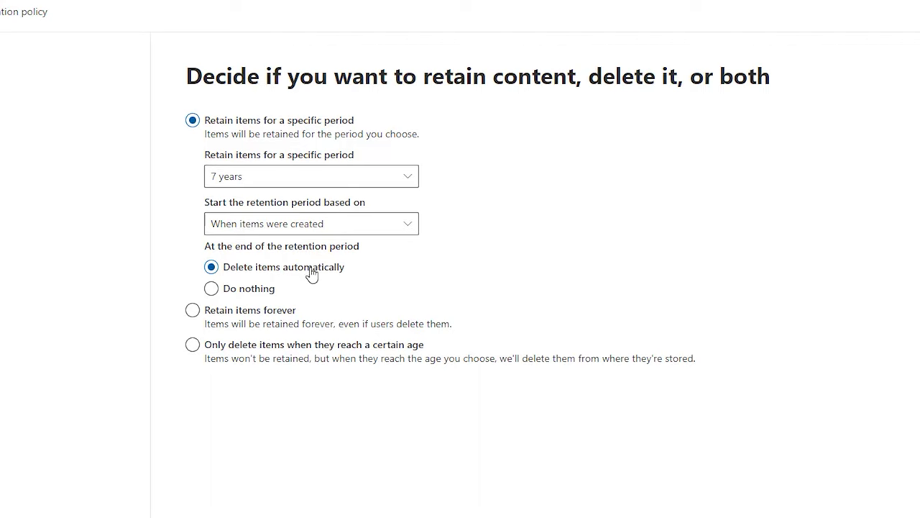
Choose 'Do nothing' for when the 7 years end, keep 'Retain items for a specific period', and submit.
click(212, 289)
click(193, 313)
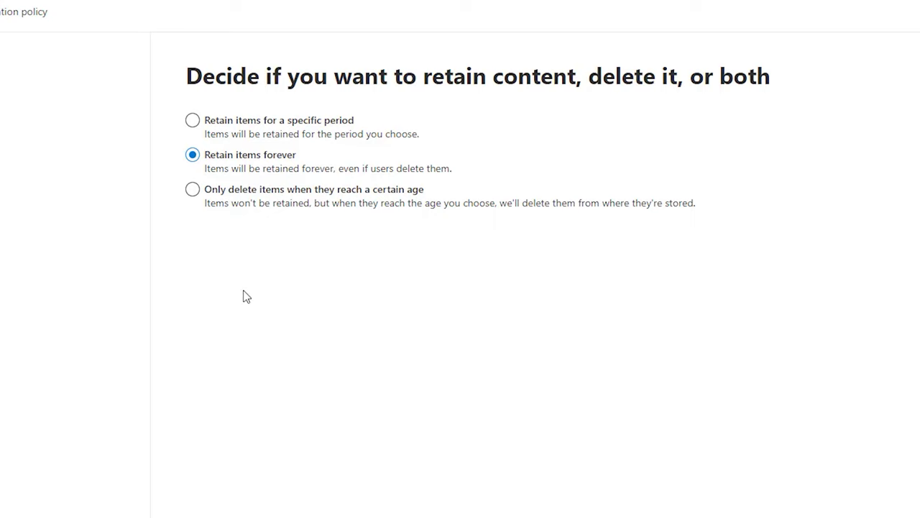
click(193, 190)
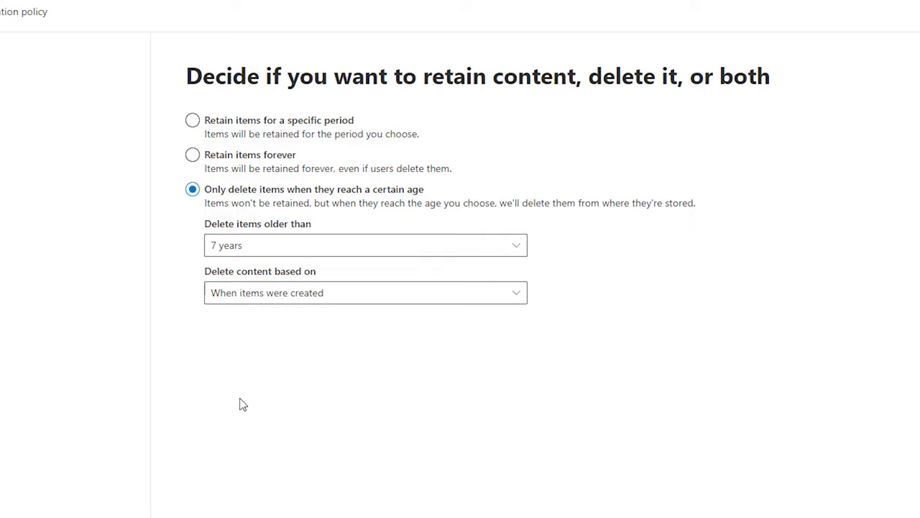
click(205, 124)
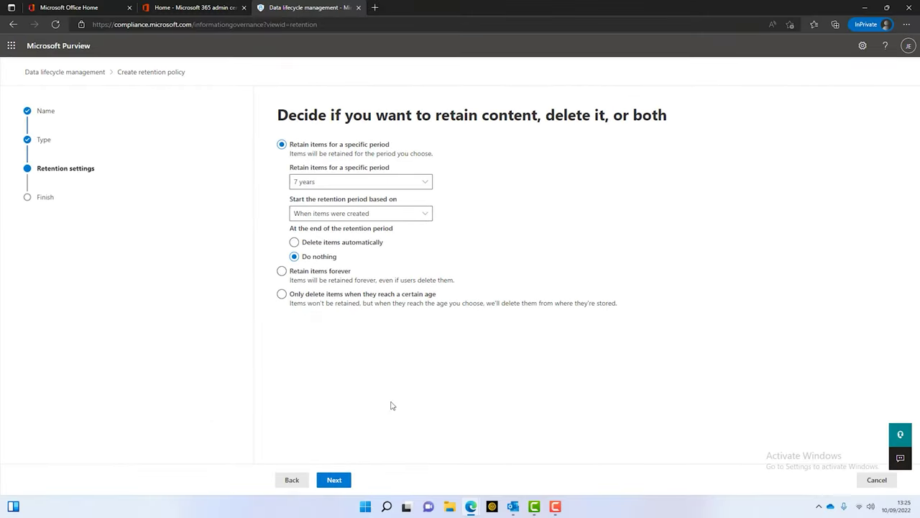
click(335, 480)
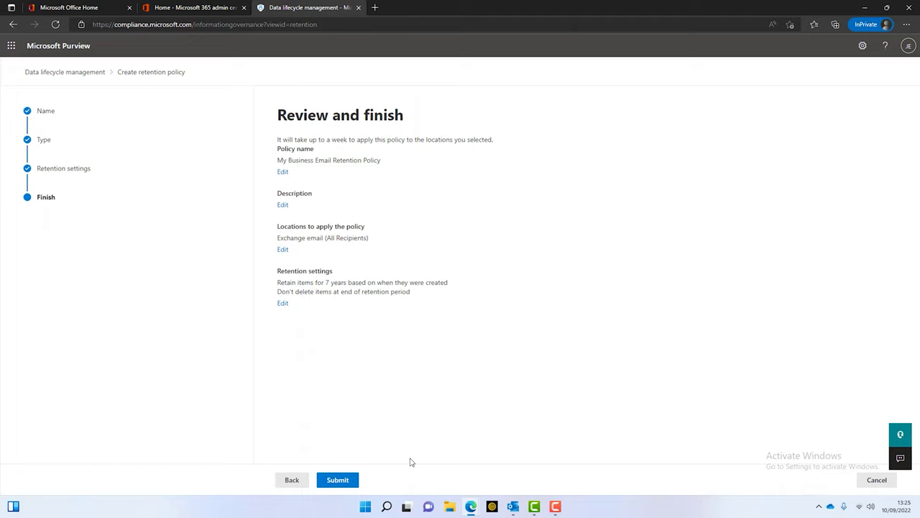
click(351, 480)
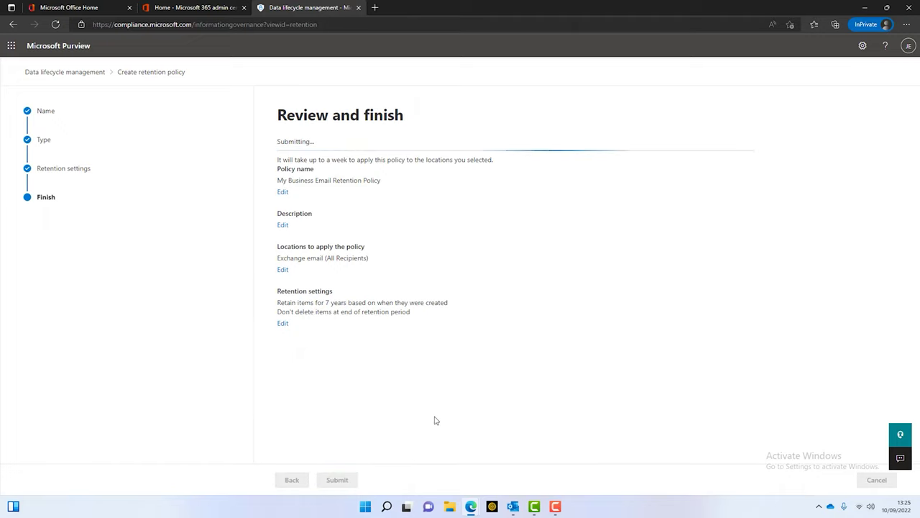